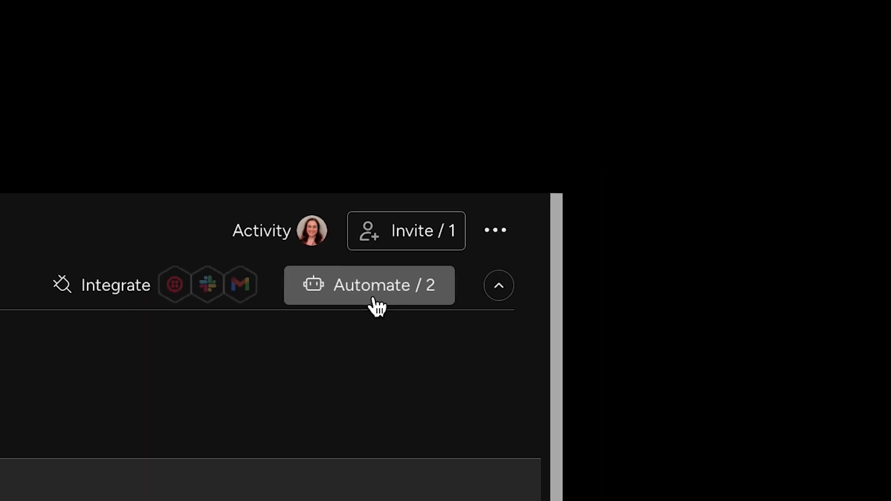
Browse the board's automation templates and use the Basic template that notifies someone when a date arrives.
{"action": "left_click", "coordinate": [454, 289]}
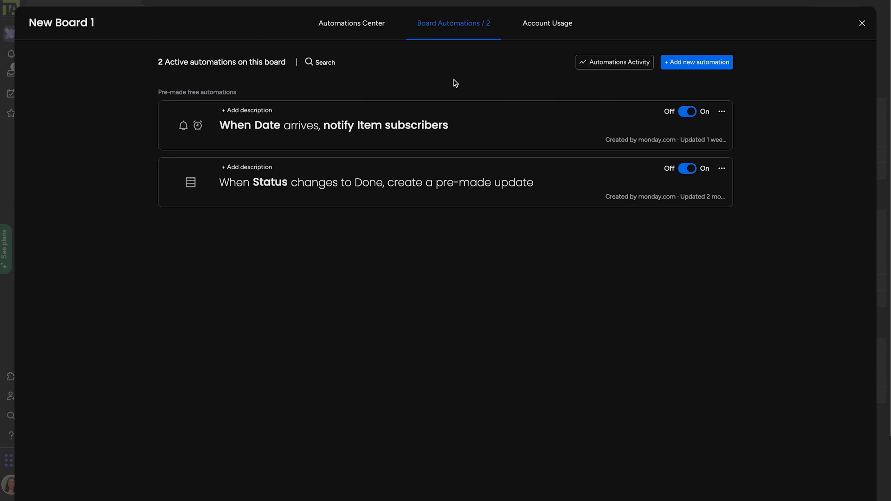
{"action": "left_click", "coordinate": [351, 27]}
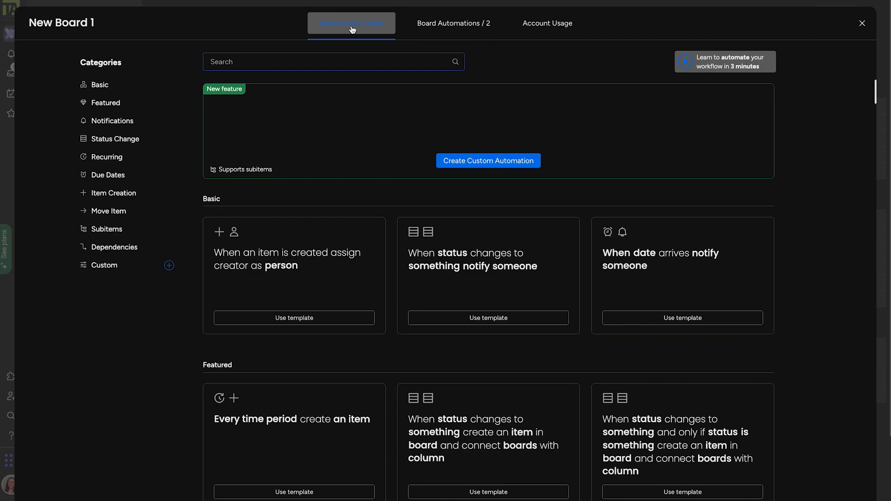
{"action": "scroll", "coordinate": [412, 328], "scroll_direction": "down", "scroll_amount": 10}
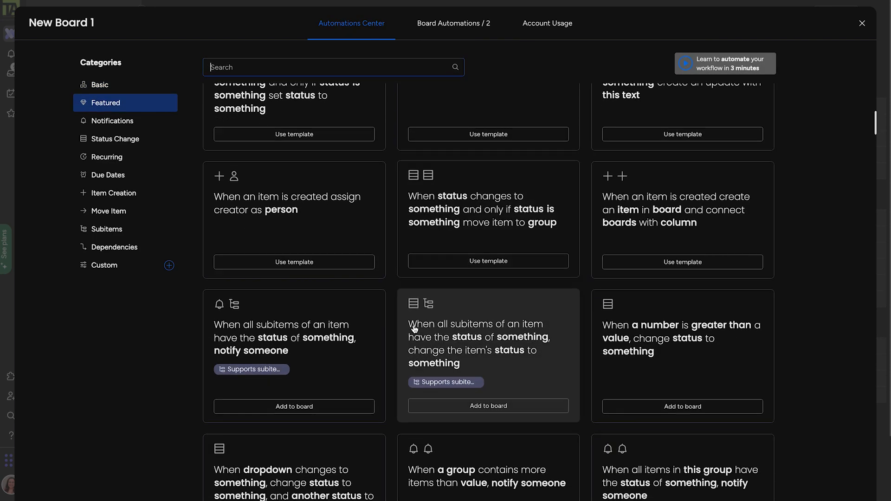
{"action": "scroll", "coordinate": [414, 328], "scroll_direction": "down", "scroll_amount": 10}
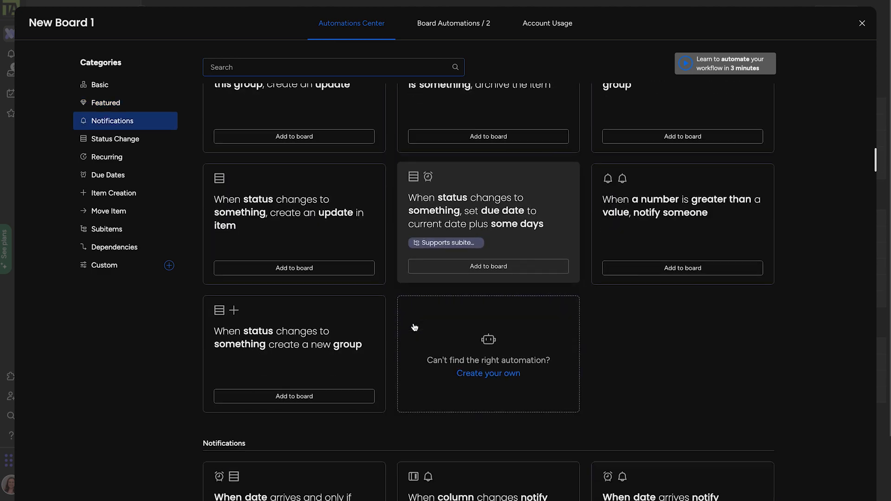
{"action": "scroll", "coordinate": [415, 328], "scroll_direction": "down", "scroll_amount": 10}
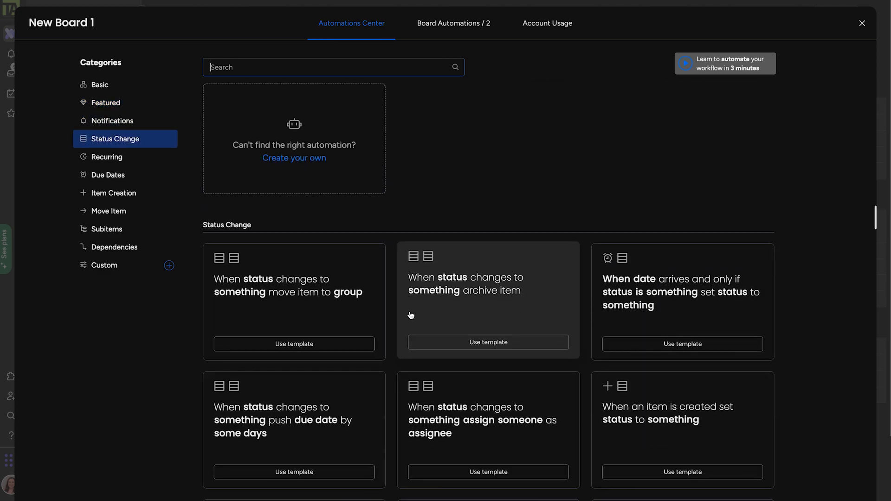
{"action": "left_click", "coordinate": [111, 87]}
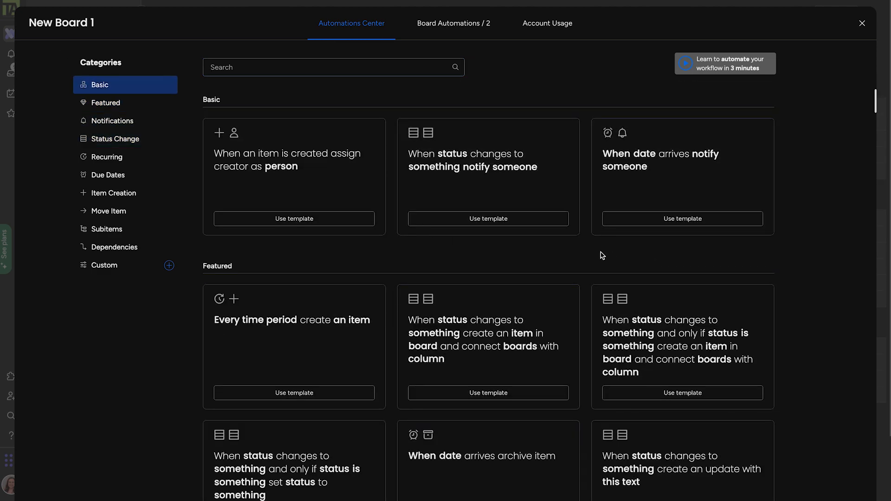
{"action": "left_click", "coordinate": [688, 213]}
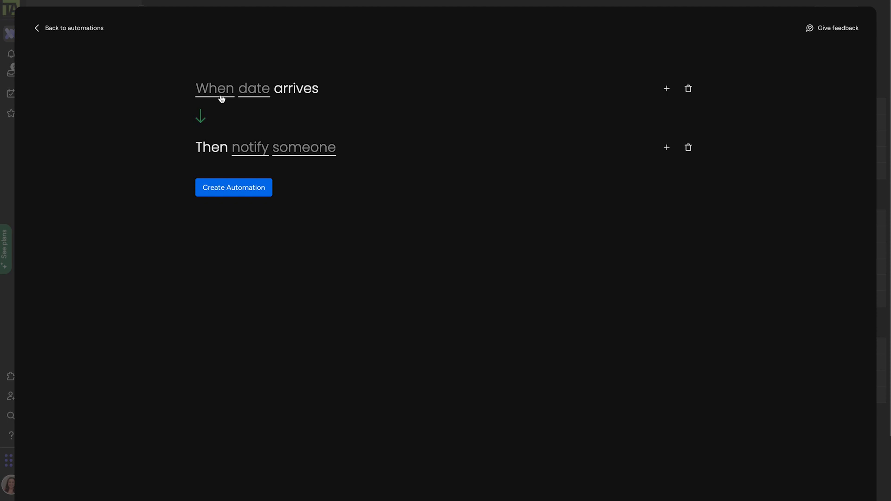
Base the trigger on the Date column and set the date-arrival notification time to 9 AM.
{"action": "left_click", "coordinate": [254, 89]}
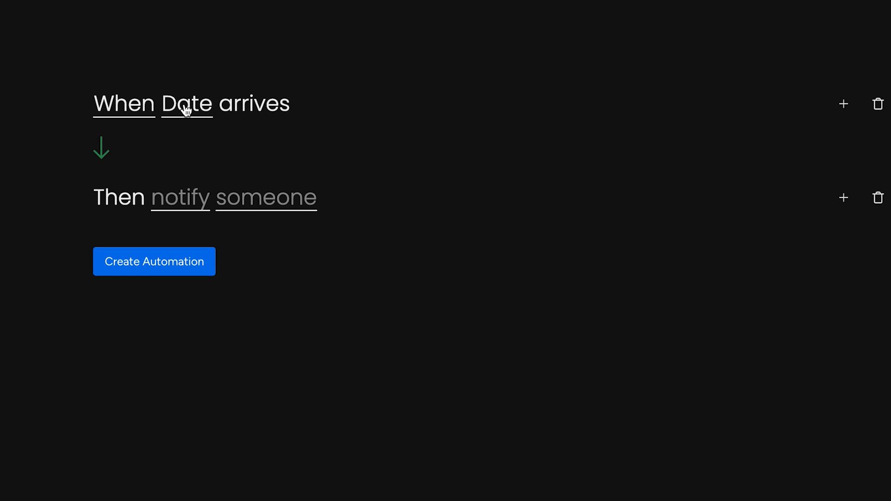
{"action": "left_click", "coordinate": [144, 113]}
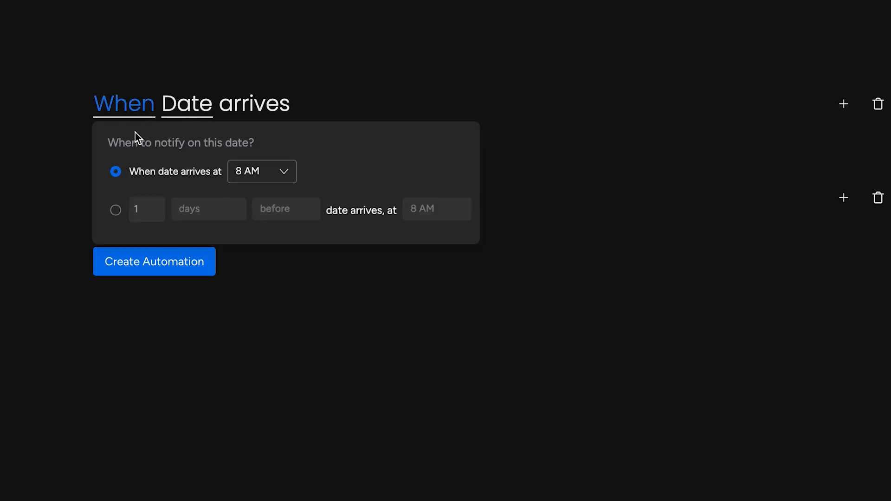
{"action": "left_click", "coordinate": [288, 173]}
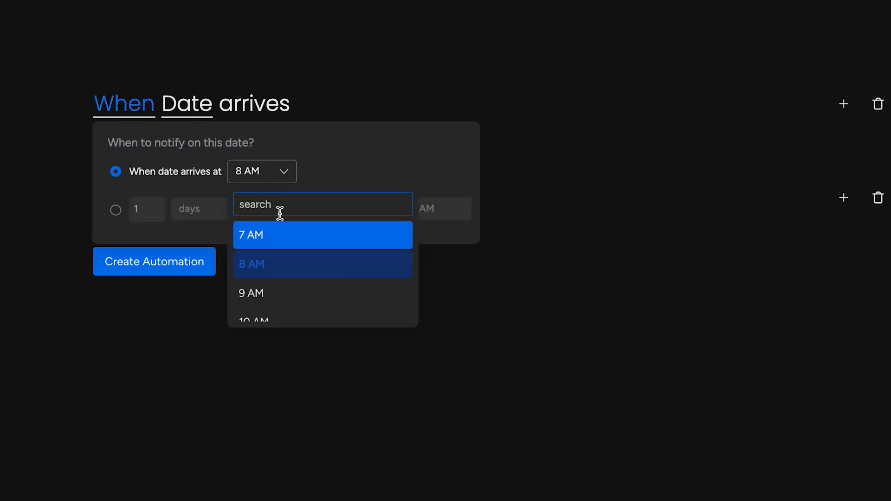
{"action": "scroll", "coordinate": [268, 285], "scroll_direction": "down", "scroll_amount": 1}
{"action": "left_click", "coordinate": [268, 288]}
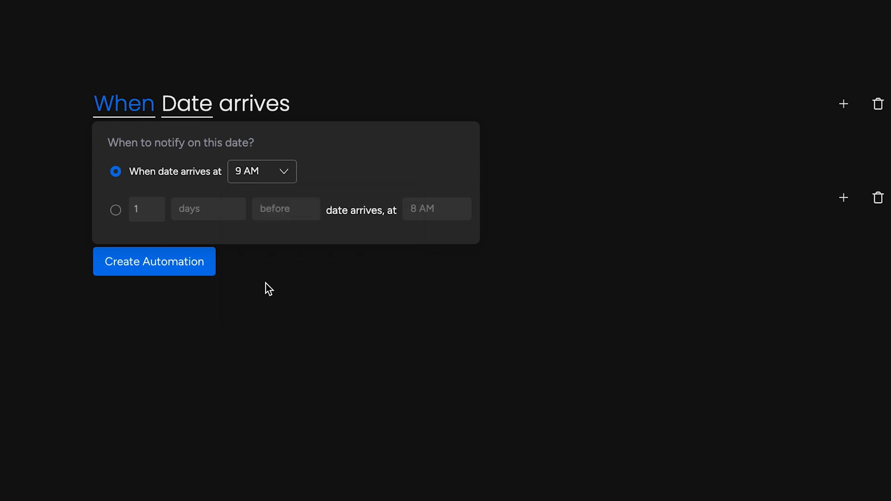
Switch the trigger timing to 1 day before the date arrives, at 9 AM.
{"action": "left_click", "coordinate": [119, 213]}
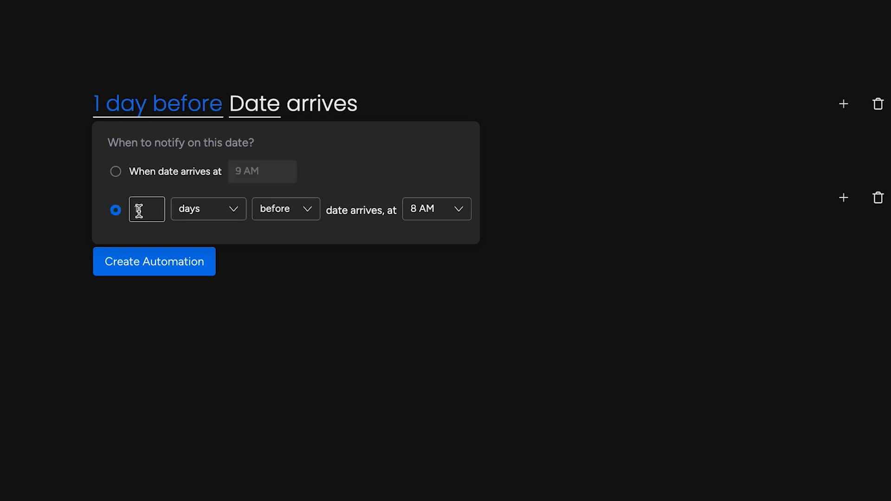
{"action": "left_click", "coordinate": [420, 212]}
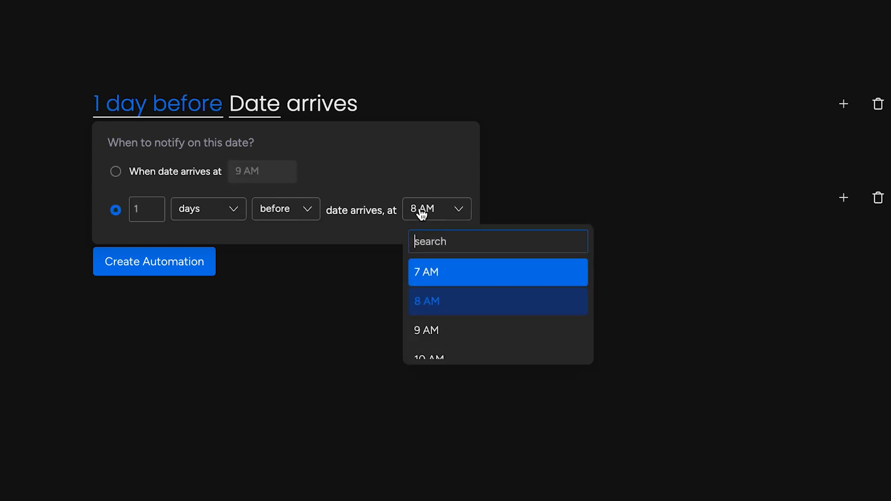
{"action": "left_click", "coordinate": [440, 329]}
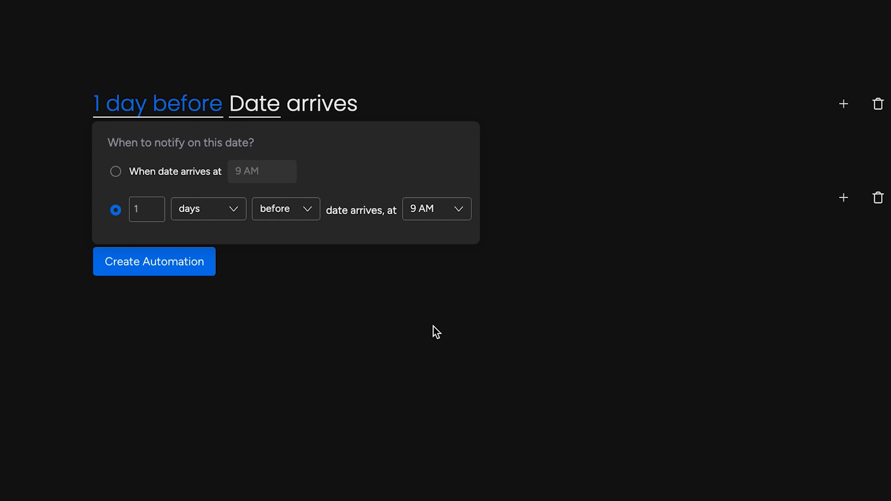
{"action": "left_click", "coordinate": [436, 332]}
Set the notification recipient to whoever is listed in the Person column.
{"action": "left_click", "coordinate": [247, 204]}
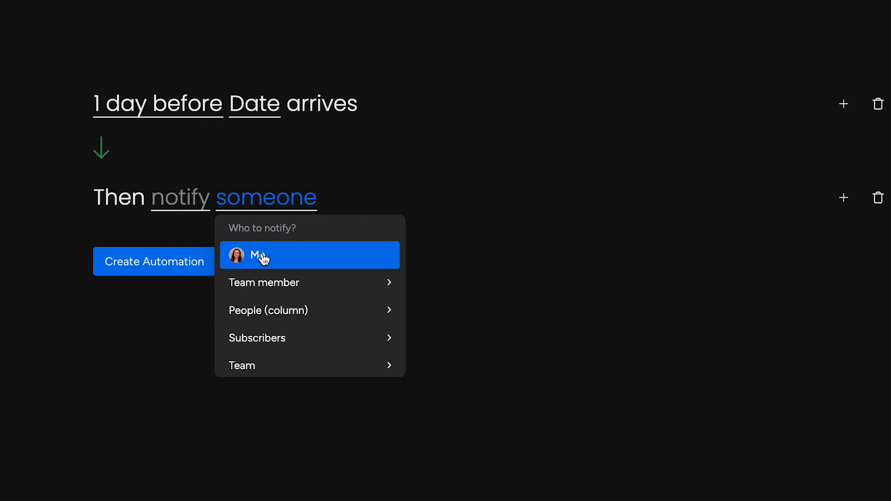
{"action": "left_click", "coordinate": [289, 318]}
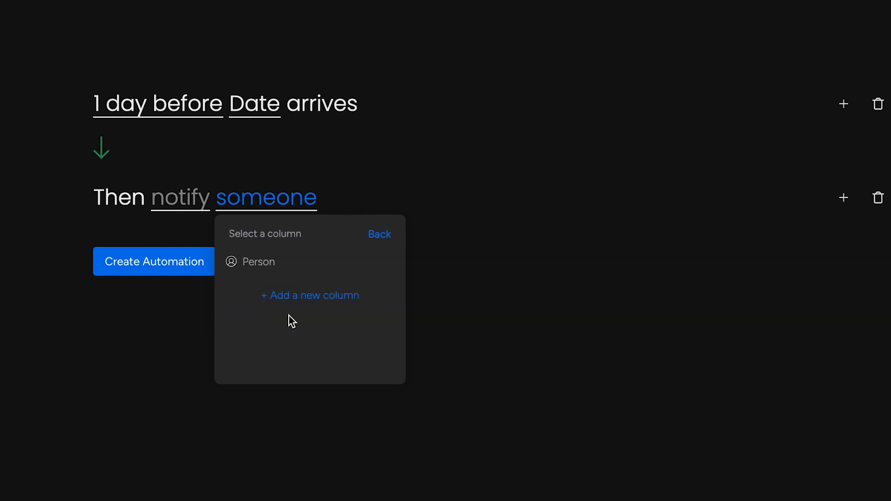
{"action": "left_click", "coordinate": [265, 267]}
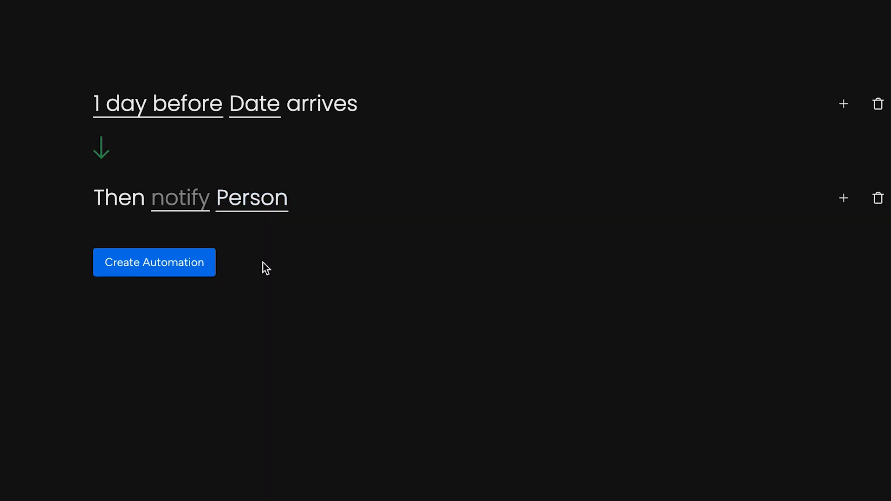
Start the notification message with "Hello!" followed by the auto-populated Item Name field.
{"action": "left_click", "coordinate": [189, 202]}
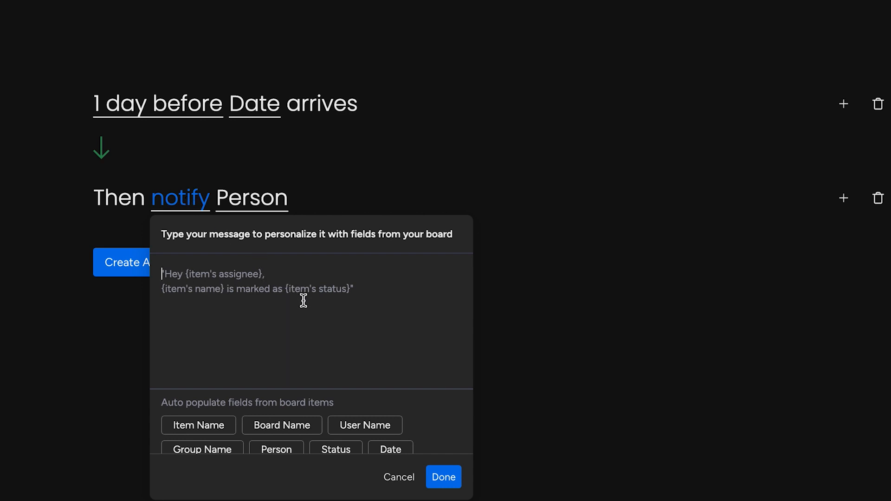
{"action": "type", "text": "Hey"}
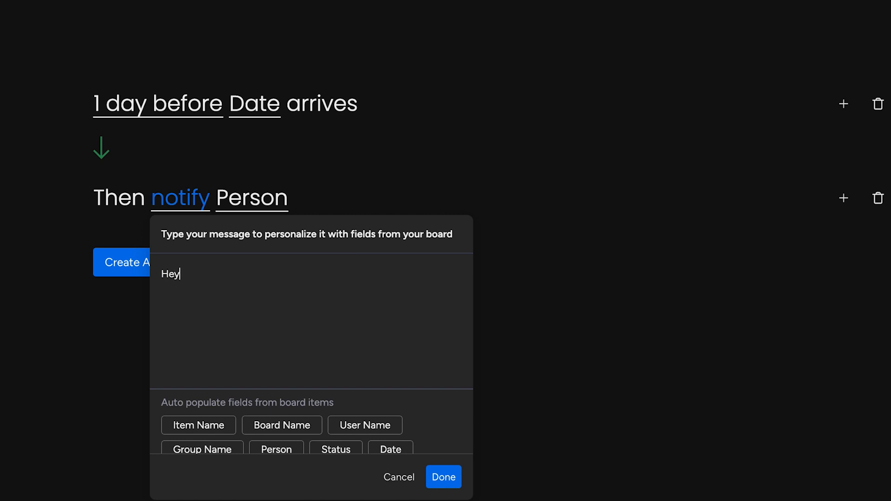
{"action": "left_click", "coordinate": [219, 426]}
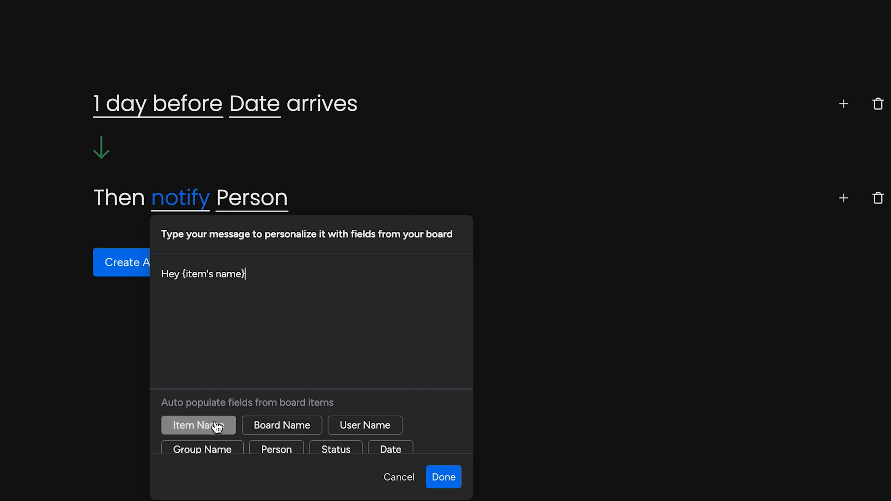
{"action": "left_click", "coordinate": [180, 276]}
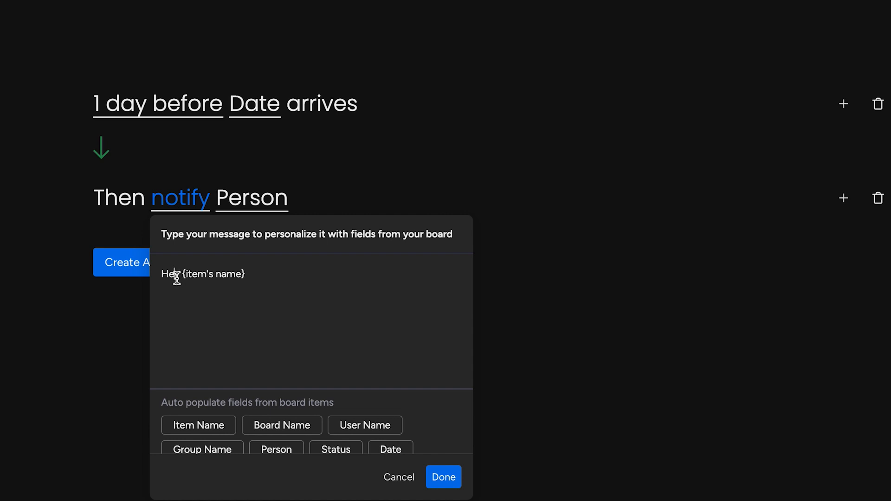
{"action": "key", "text": "BackSpace"}
{"action": "type", "text": "llo!"}
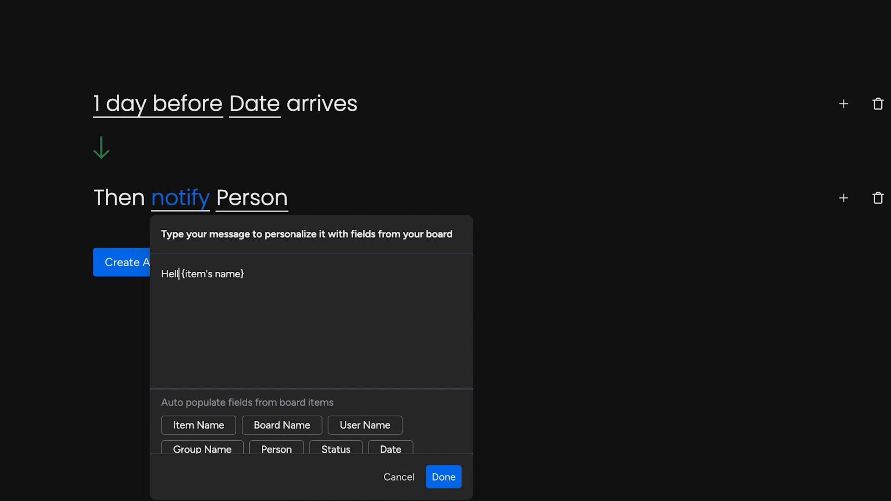
Complete the message with "is due in 1 day!" after the item name, save it and create the automation.
{"action": "left_click", "coordinate": [311, 274]}
{"action": "type", "text": "is "}
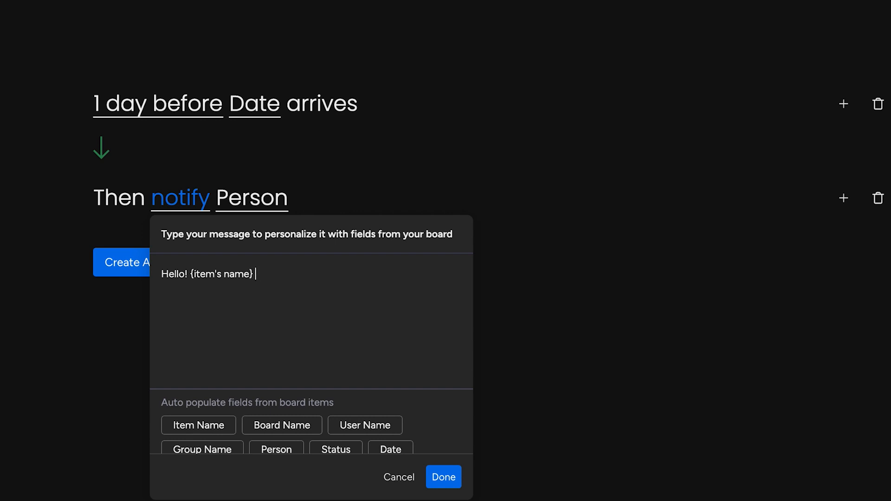
{"action": "type", "text": "due in 1 dat"}
{"action": "key", "text": "BackSpace"}
{"action": "type", "text": "y!"}
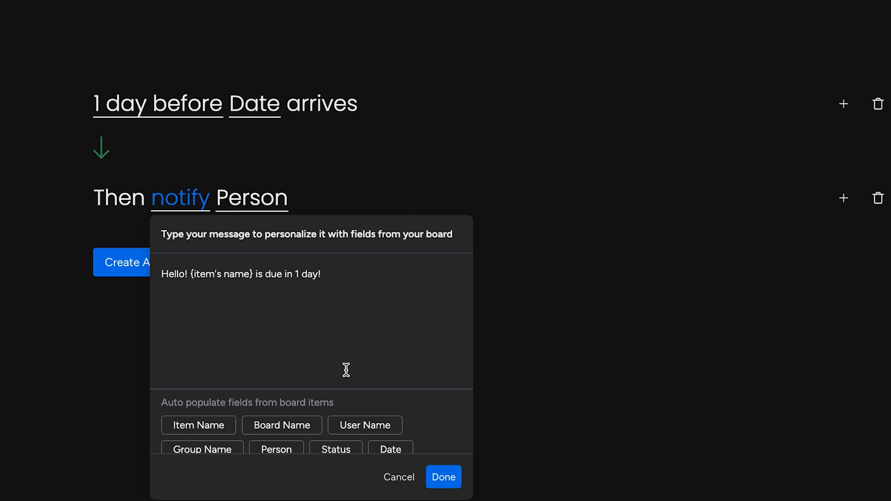
{"action": "left_click", "coordinate": [449, 480]}
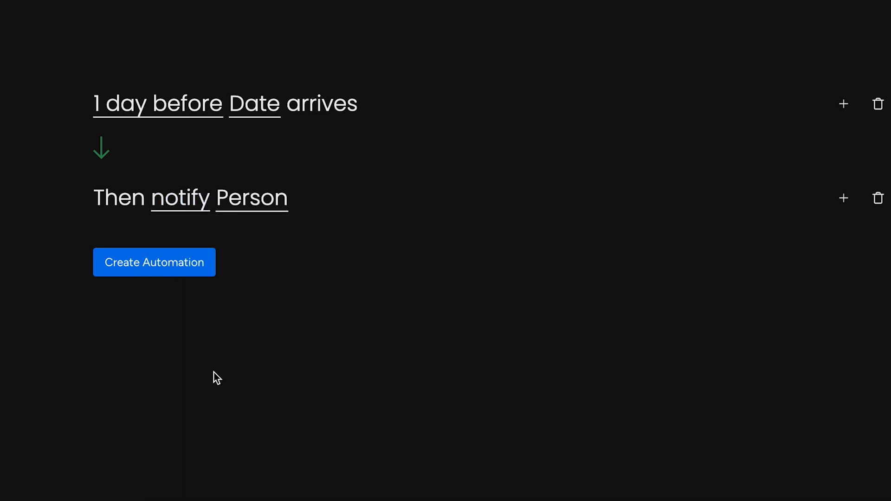
{"action": "left_click", "coordinate": [131, 274]}
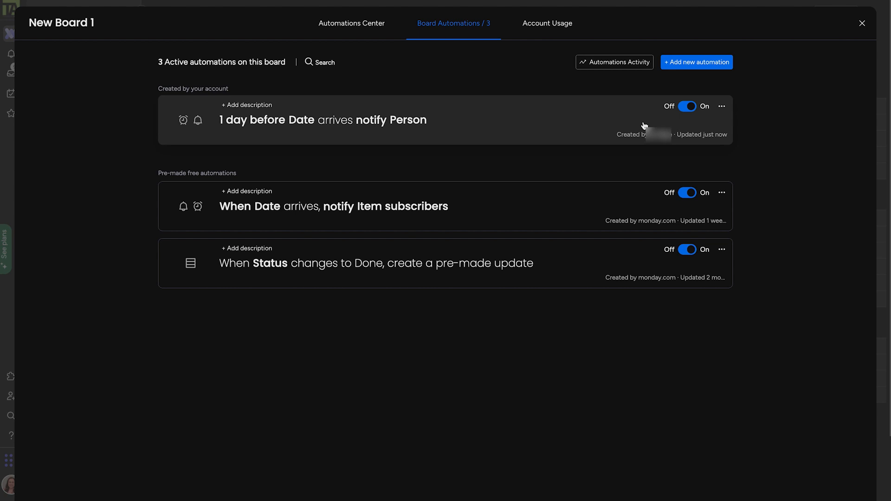
Start a new custom automation with the trigger "When status changes to something".
{"action": "left_click", "coordinate": [695, 66]}
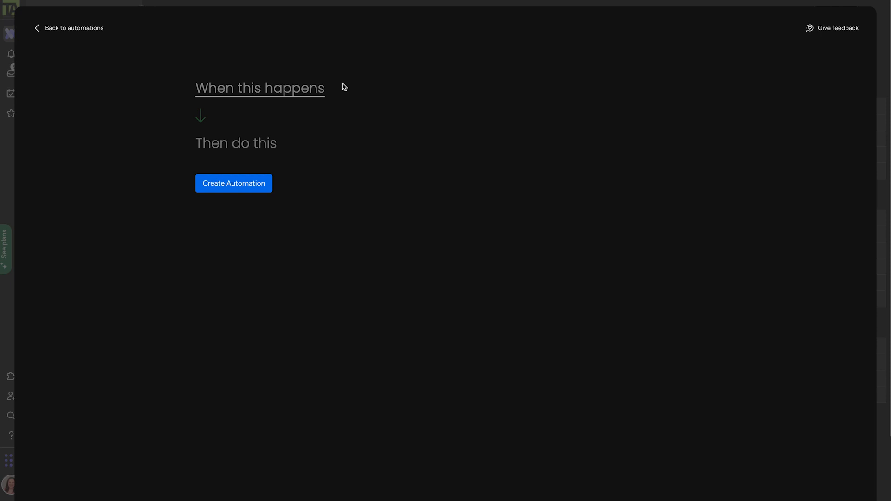
{"action": "left_click", "coordinate": [316, 92]}
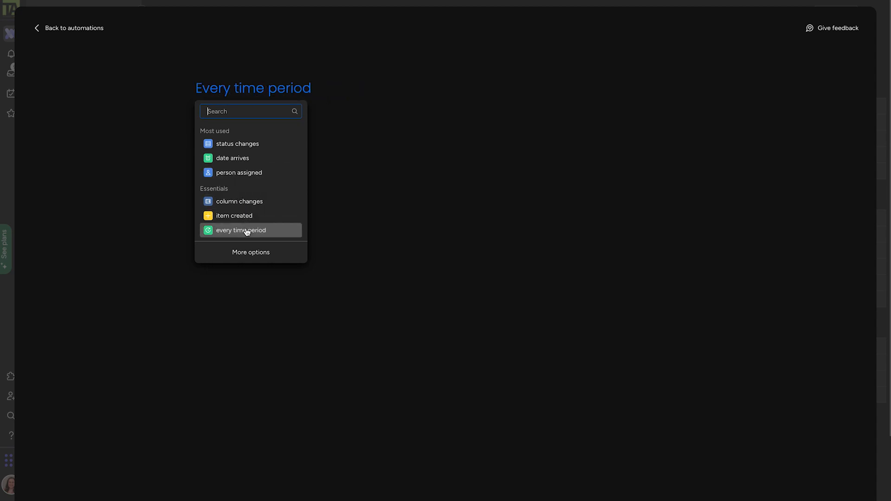
{"action": "left_click", "coordinate": [271, 146]}
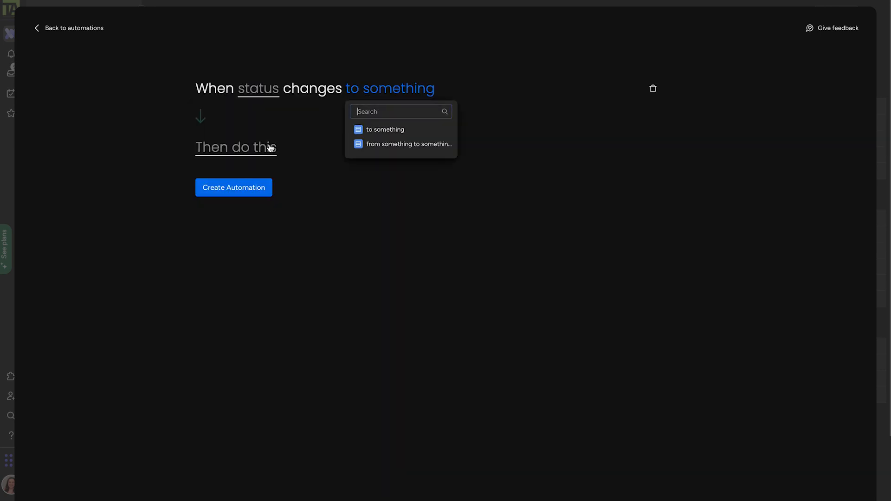
{"action": "left_click", "coordinate": [397, 135]}
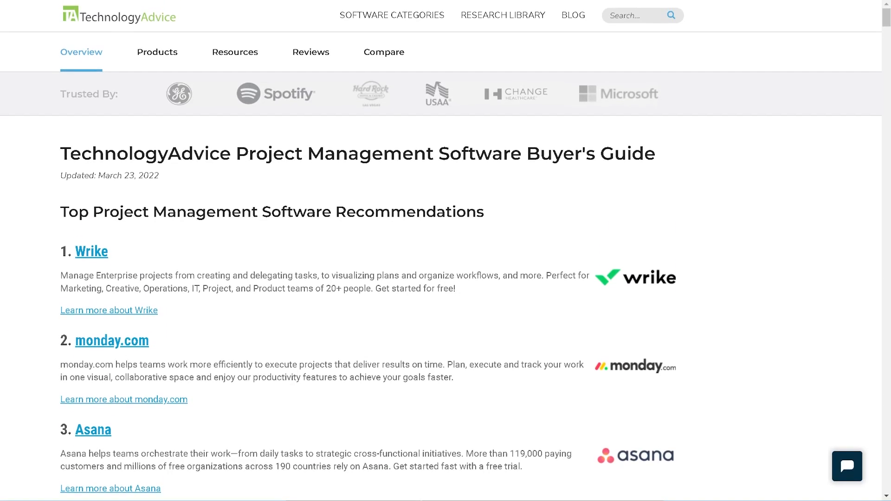
{"action": "scroll", "coordinate": [441, 262], "scroll_direction": "down", "scroll_amount": 6}
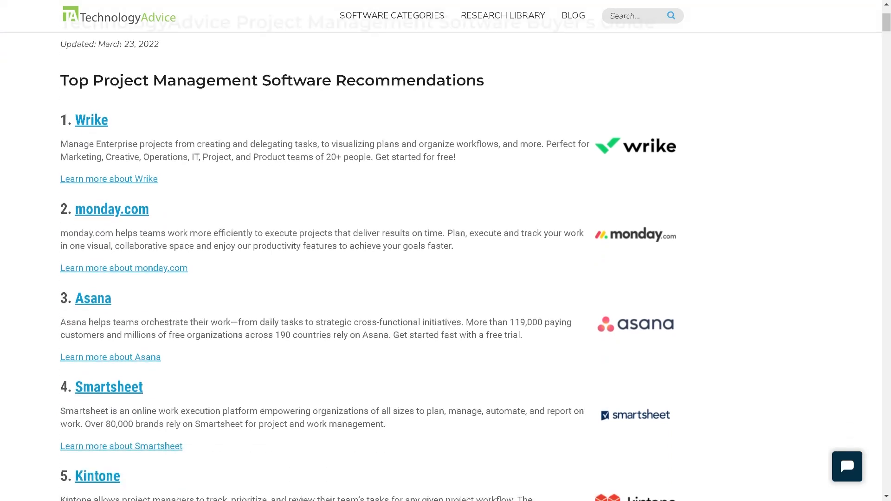
{"action": "scroll", "coordinate": [445, 262], "scroll_direction": "down", "scroll_amount": 6}
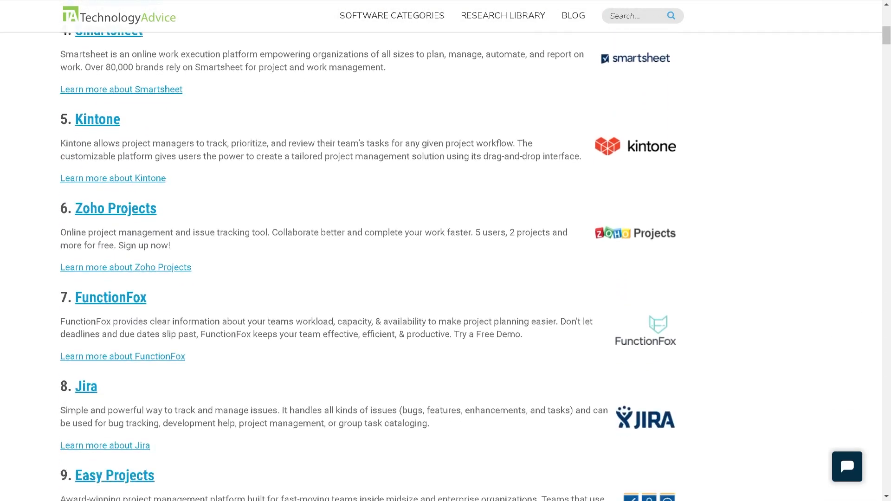